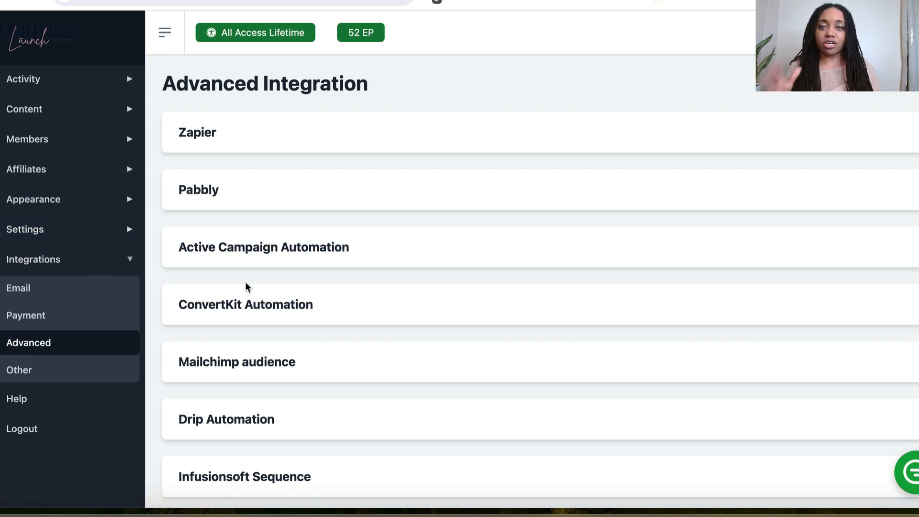
# - Open the ConvertKit Automation settings and enter SHAUNAREMOVE as the ConvertKit tag
pyautogui.click(236, 312)
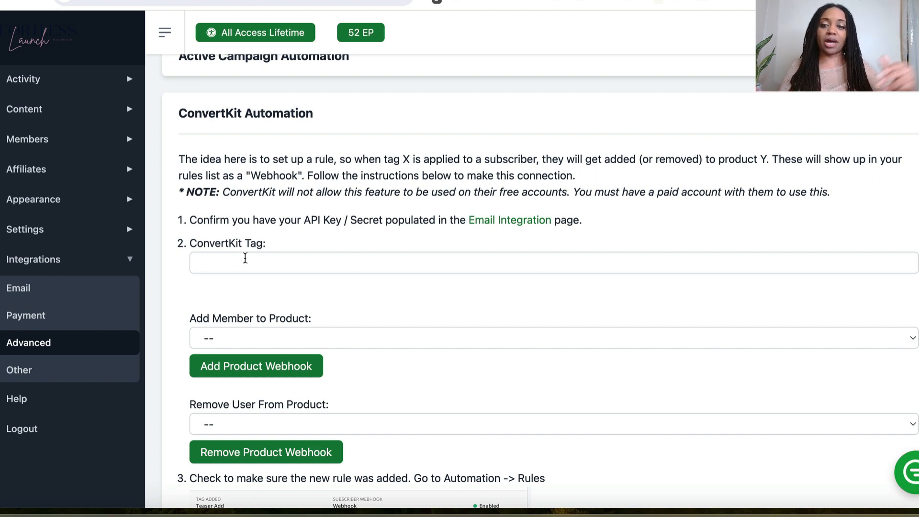
pyautogui.scroll(-1, 245, 258)
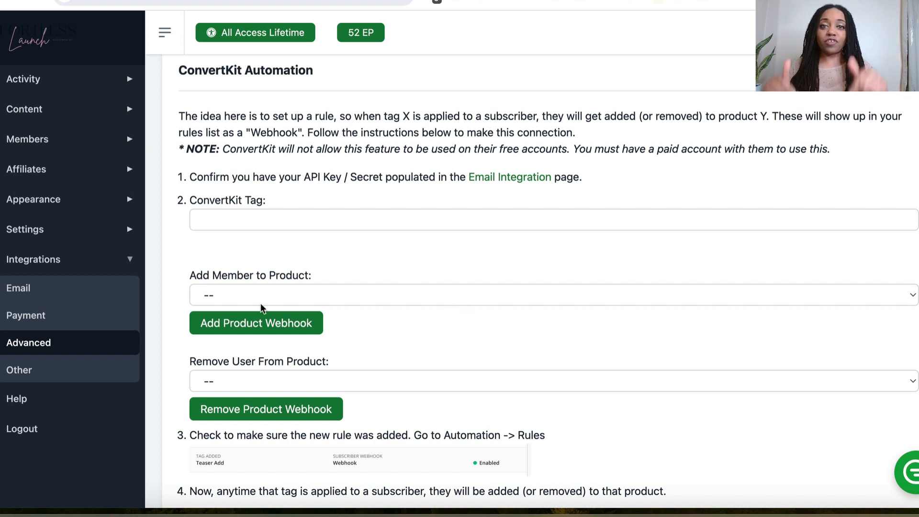
pyautogui.click(221, 219)
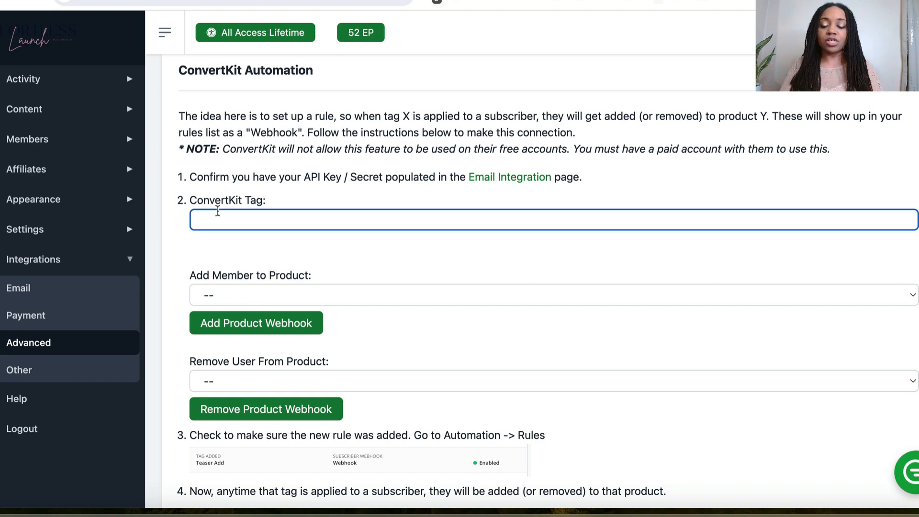
pyautogui.write('SHAUNAREMOVE')
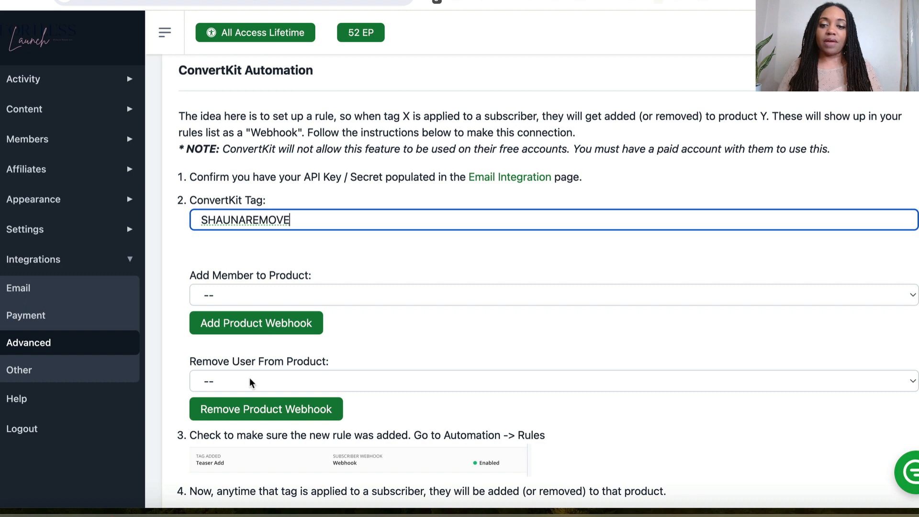
# - Create a webhook that removes users from the product Pre-sell Your Offer
pyautogui.scroll(-3, 249, 378)
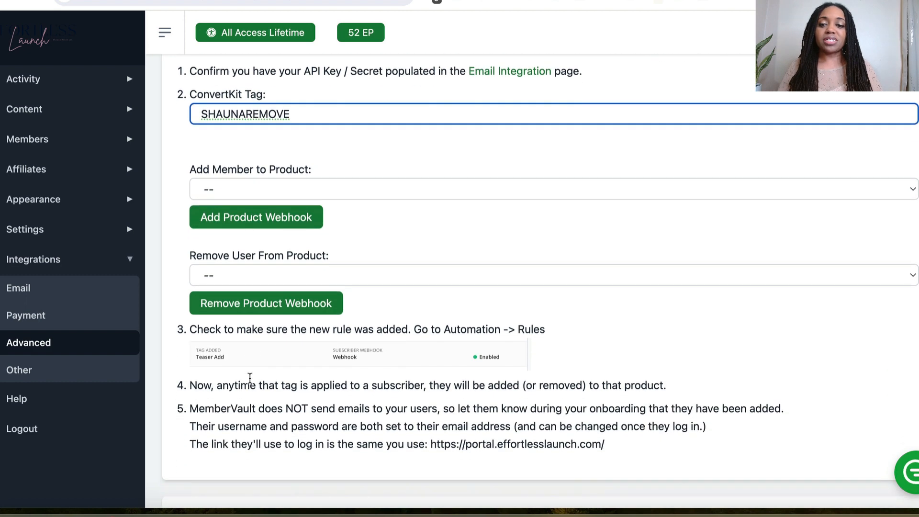
pyautogui.click(268, 277)
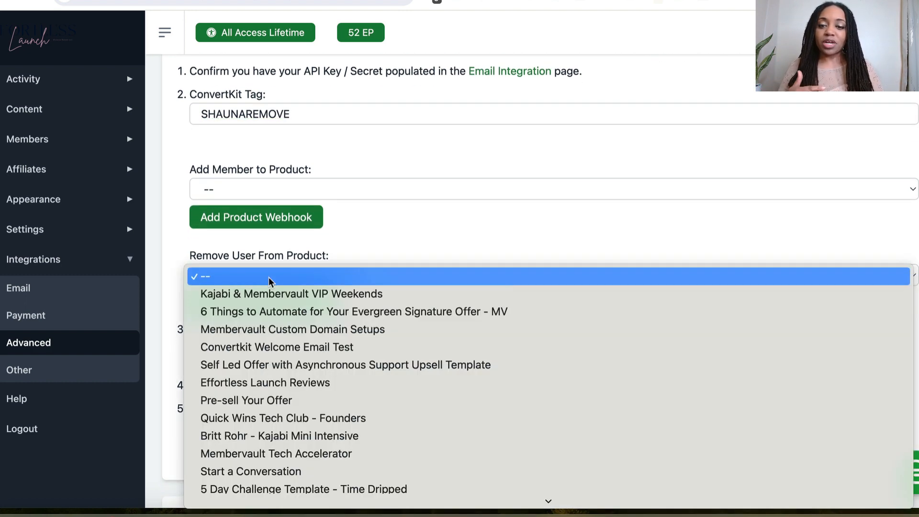
pyautogui.click(263, 404)
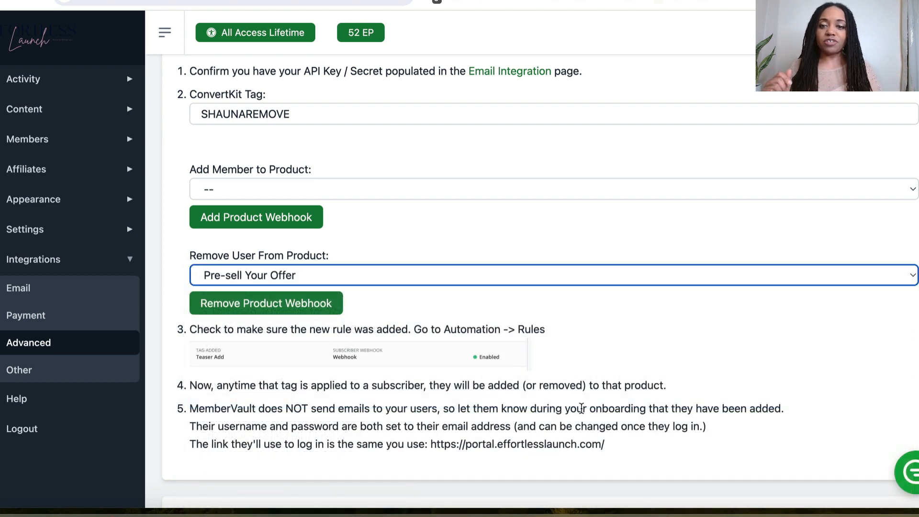
pyautogui.click(303, 310)
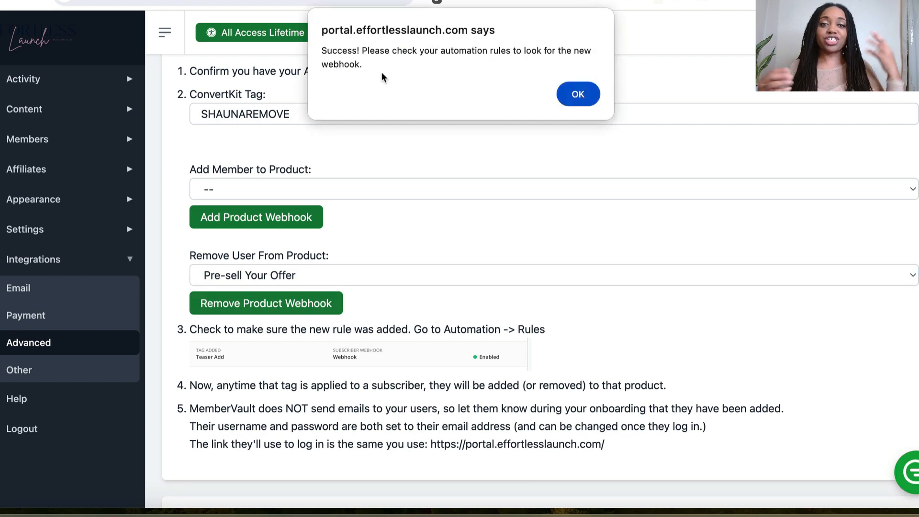
pyautogui.click(571, 96)
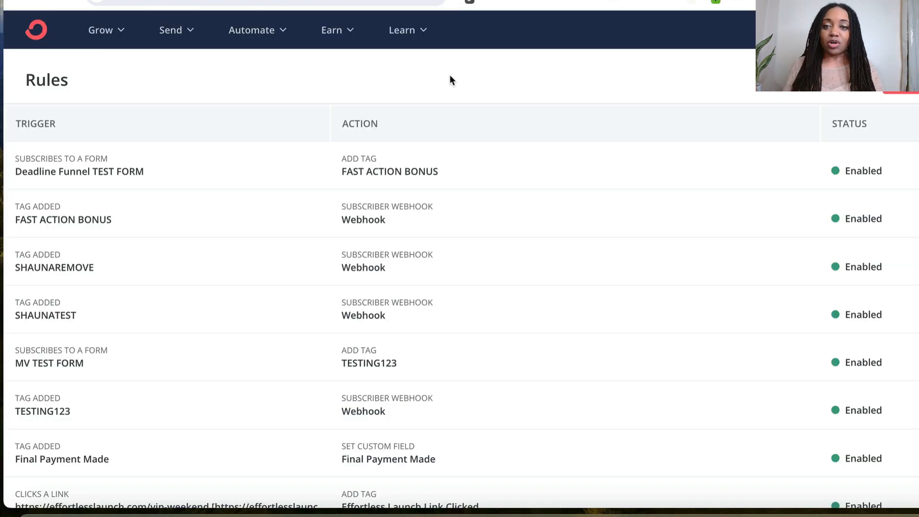
# - Switch to ConvertKit and check the automation rules for the SHAUNAREMOVE webhook
pyautogui.click(258, 39)
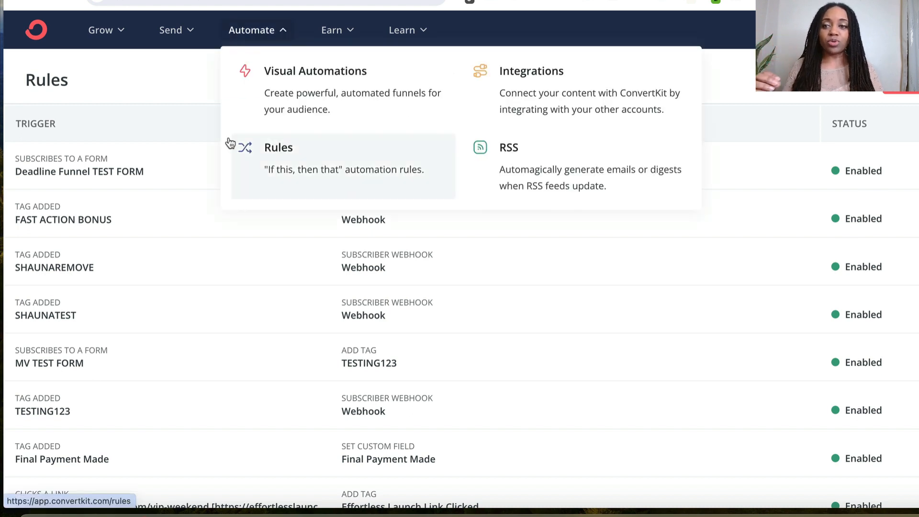
pyautogui.scroll(-2, 86, 260)
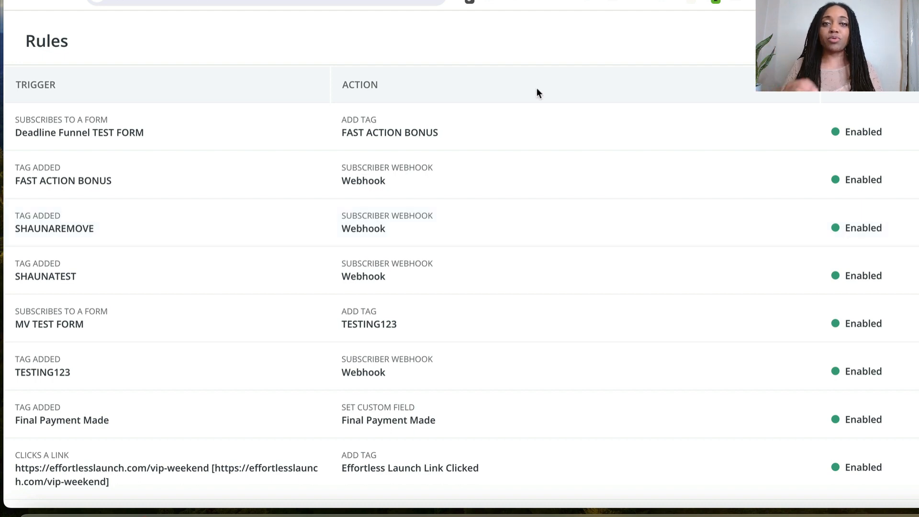
pyautogui.scroll(1, 537, 90)
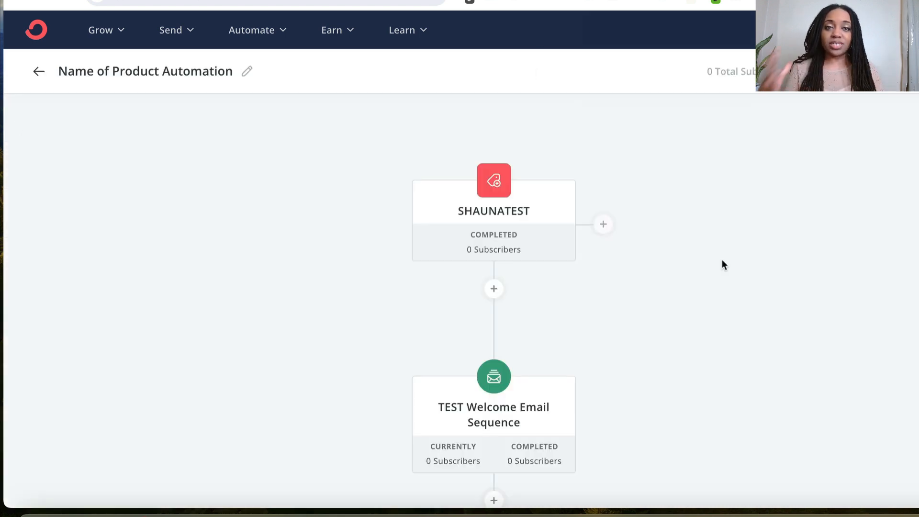
# - Examine the Name of Product Automation flow from the SHAUNATEST trigger through the welcome email sequence to the end of the automation
pyautogui.scroll(-2, 722, 265)
pyautogui.scroll(1, 722, 261)
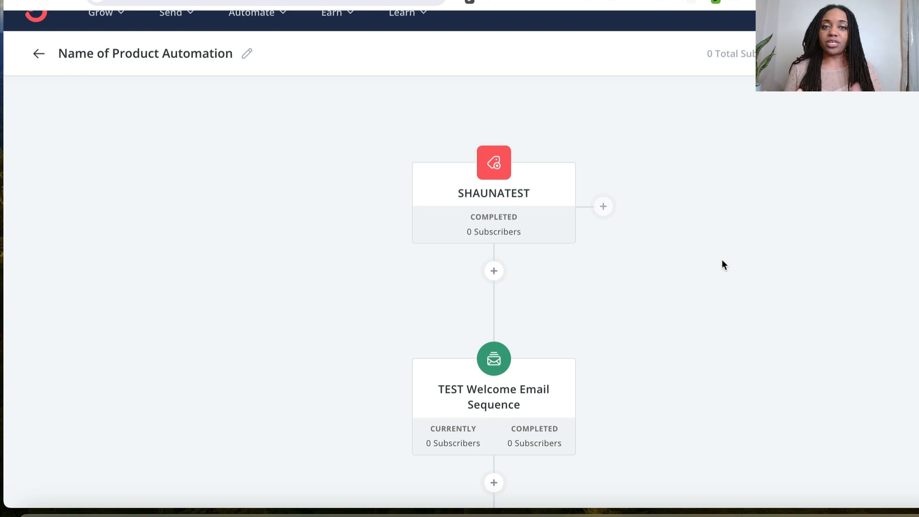
pyautogui.scroll(1, 723, 263)
pyautogui.click(277, 35)
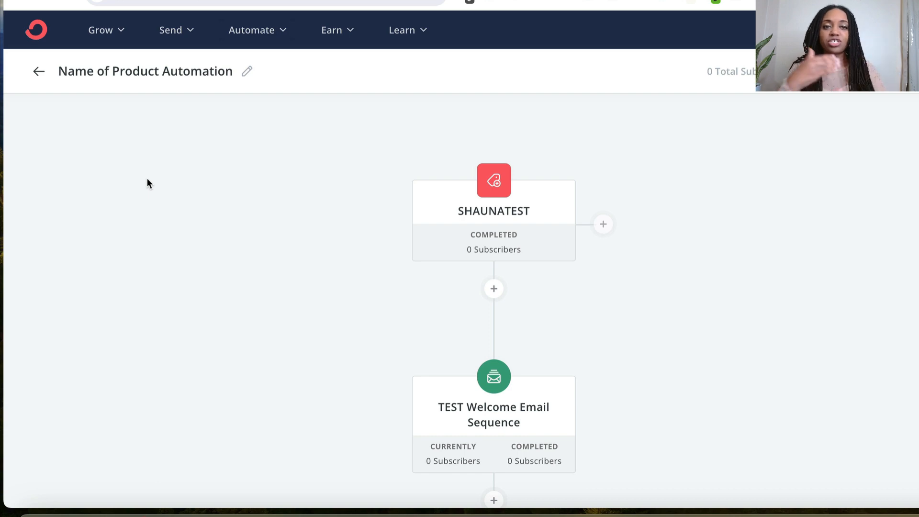
pyautogui.scroll(-3, 147, 179)
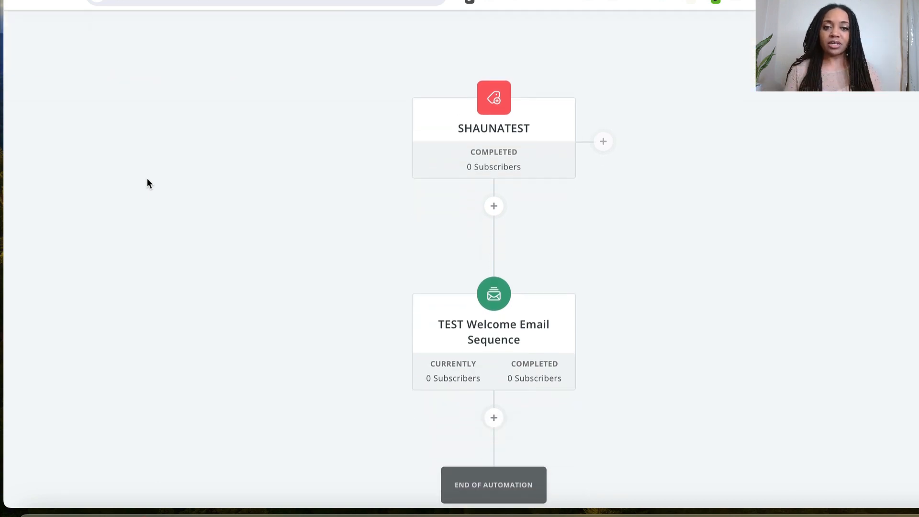
pyautogui.scroll(-1, 147, 179)
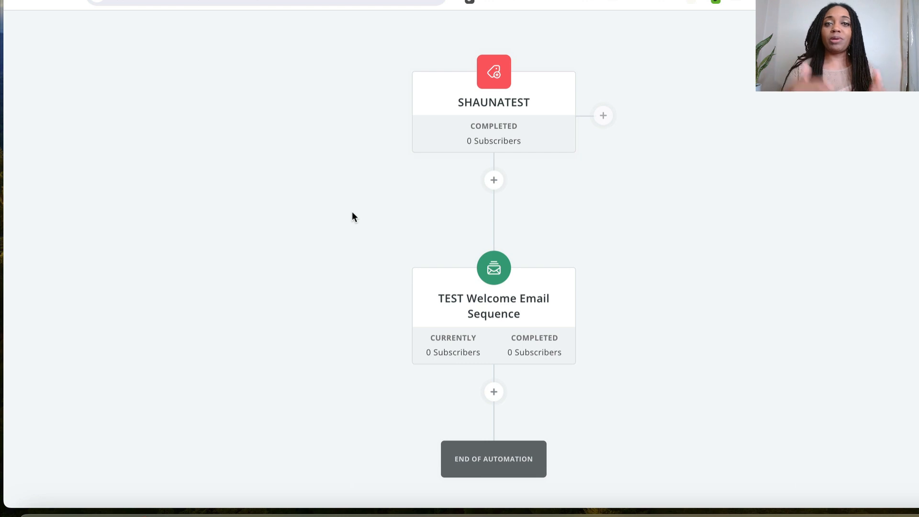
pyautogui.scroll(-2, 524, 239)
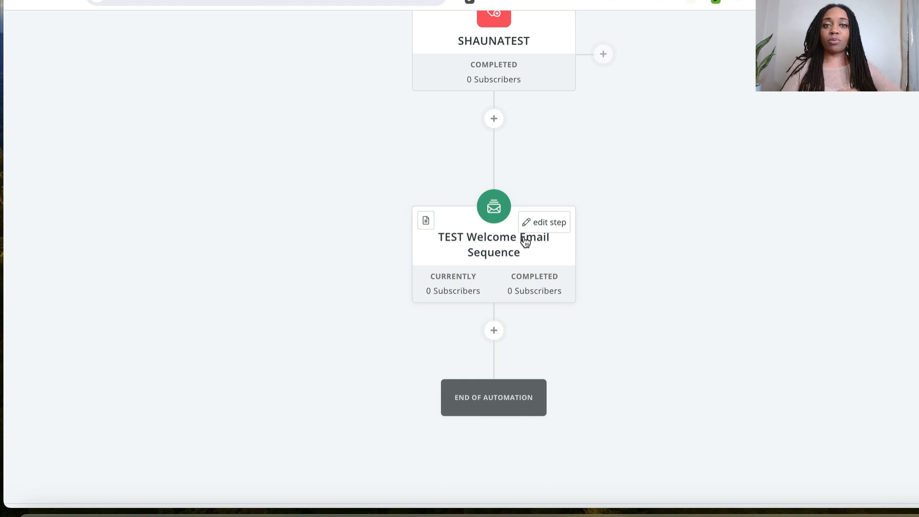
pyautogui.scroll(-2, 525, 241)
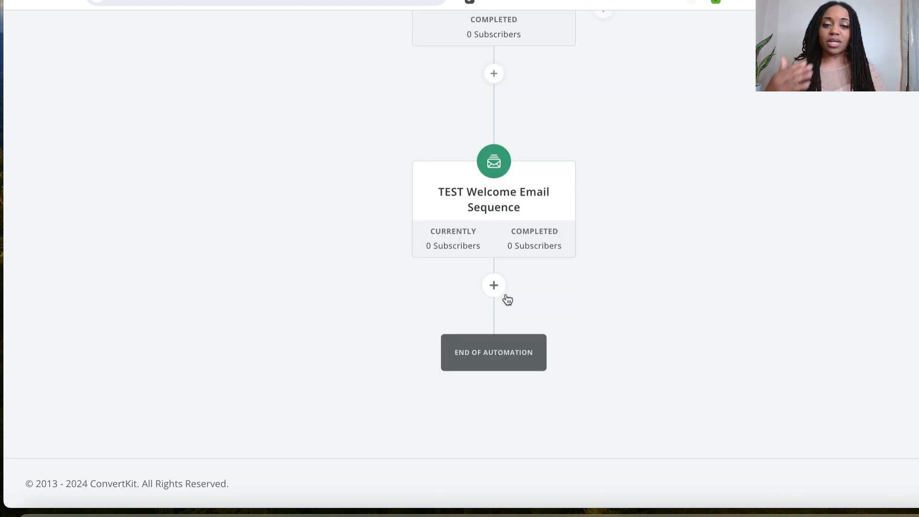
# - Start a delay action for a number of days after the TEST Welcome Email Sequence and view its time units
pyautogui.click(491, 288)
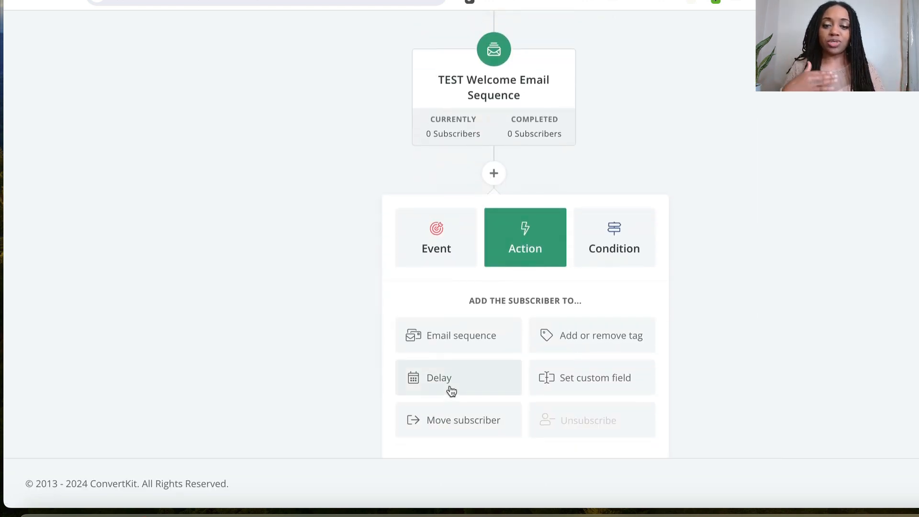
pyautogui.click(452, 391)
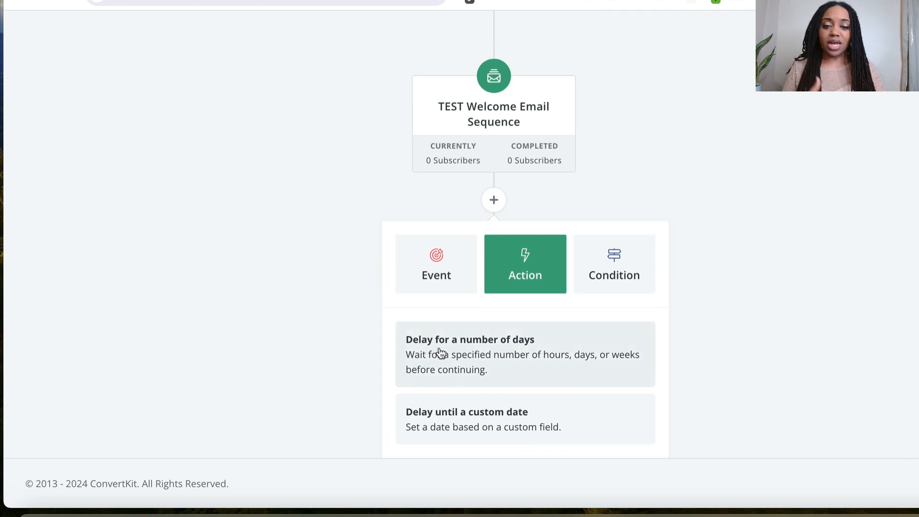
pyautogui.click(477, 362)
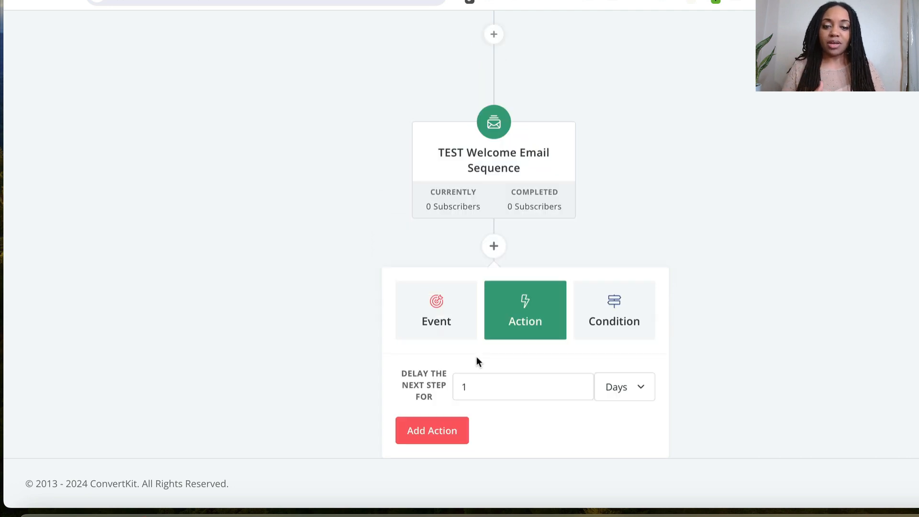
pyautogui.click(641, 401)
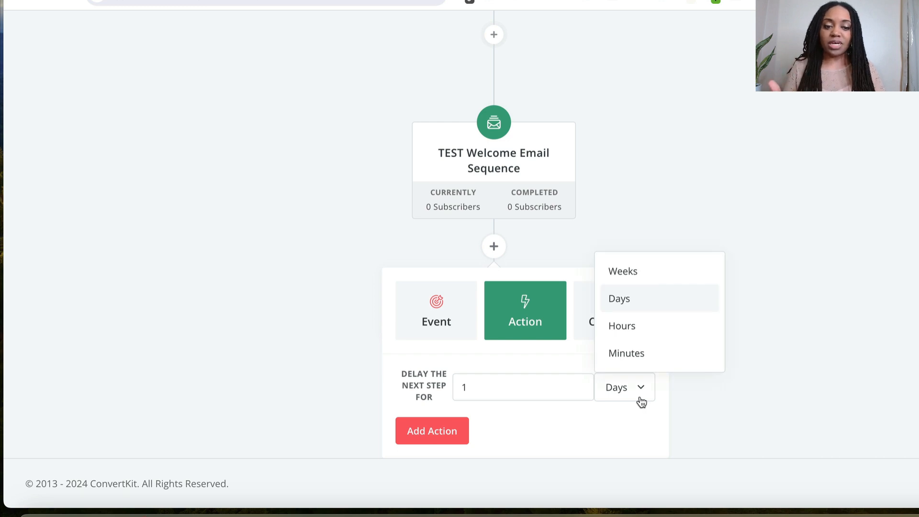
pyautogui.click(607, 422)
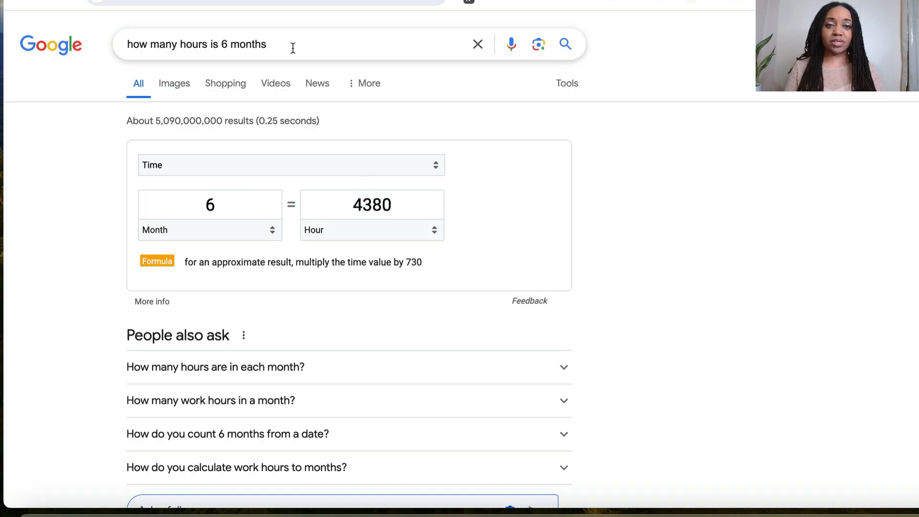
# - Switch to the Google time converter and copy the hour equivalent of 6 months, 4380
pyautogui.click(354, 205)
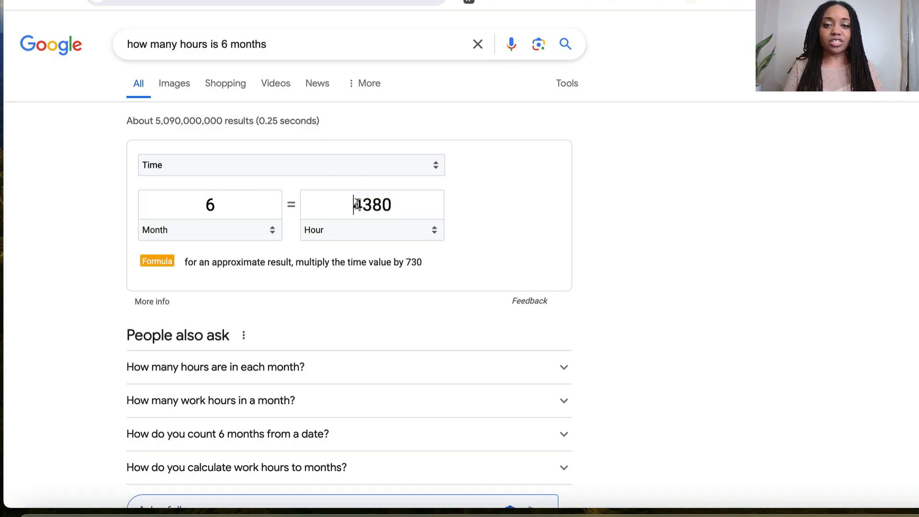
pyautogui.moveTo(357, 205); pyautogui.dragTo(406, 205)
pyautogui.hotkey('ctrl', 'c')
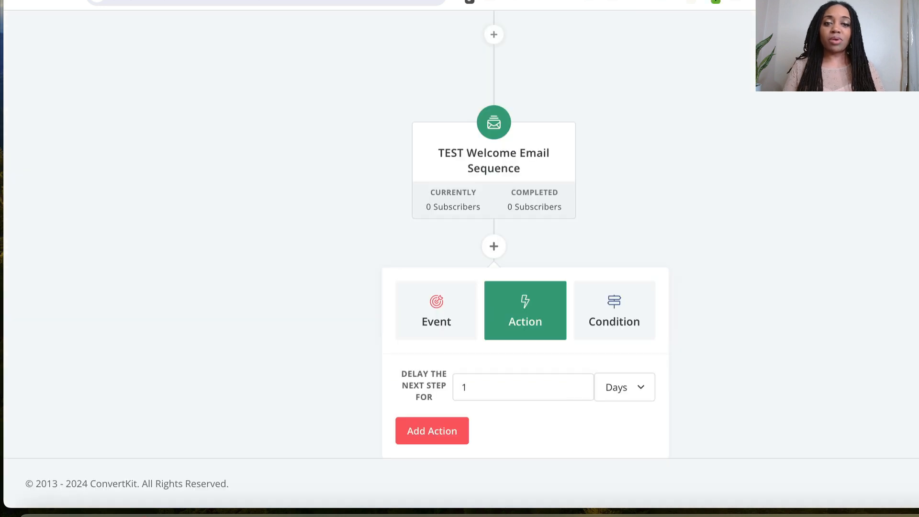
# - Switch back to ConvertKit, set the delay after the welcome sequence to 4380 hours, and add the action
pyautogui.doubleClick(512, 397)
pyautogui.hotkey('ctrl', 'v')
pyautogui.click(617, 390)
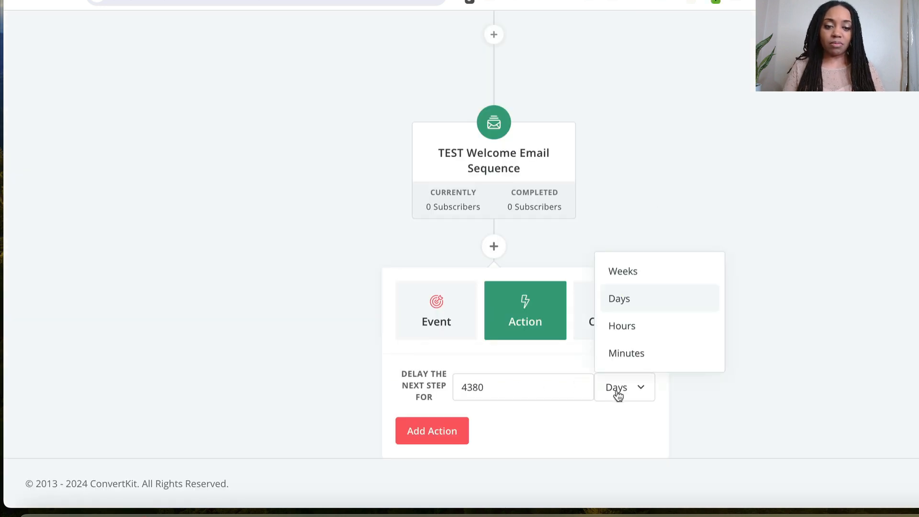
pyautogui.click(630, 330)
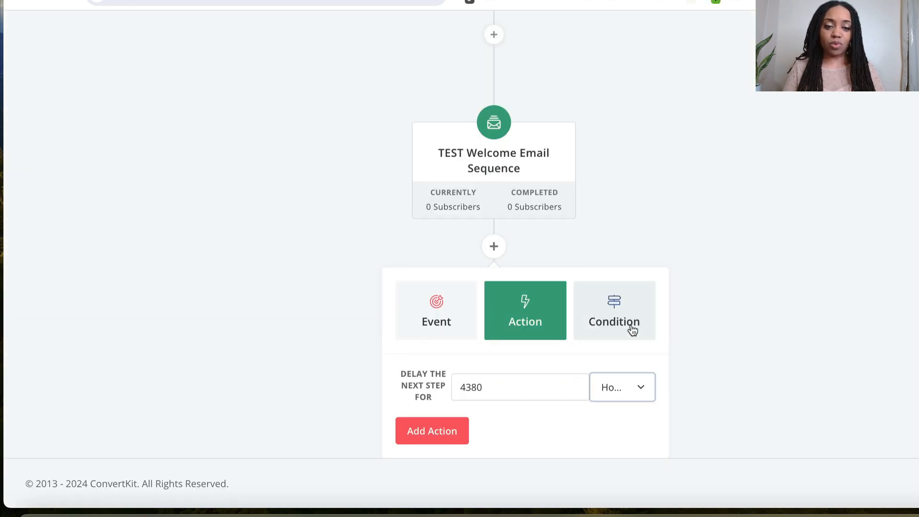
pyautogui.click(448, 433)
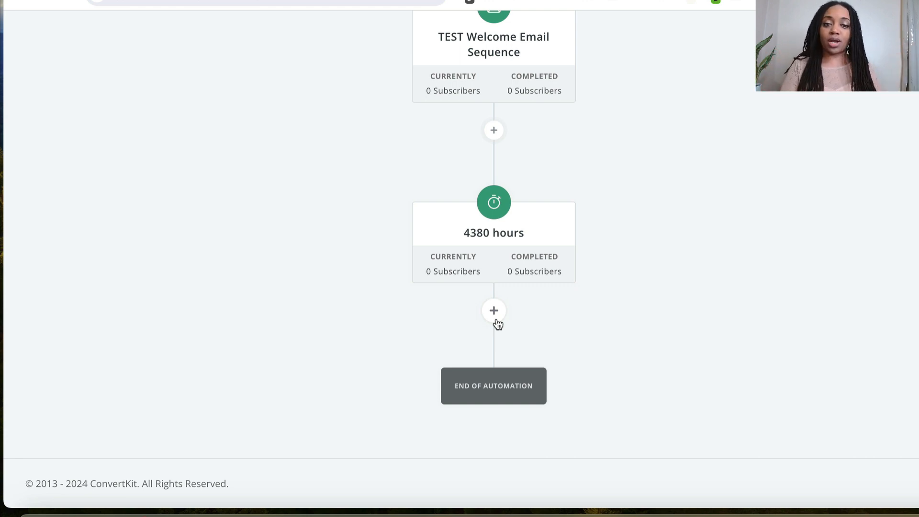
# - Add an action after the 4380-hour delay that gives the subscriber the SHAUNAREMOVE tag, and review the whole automation
pyautogui.click(495, 319)
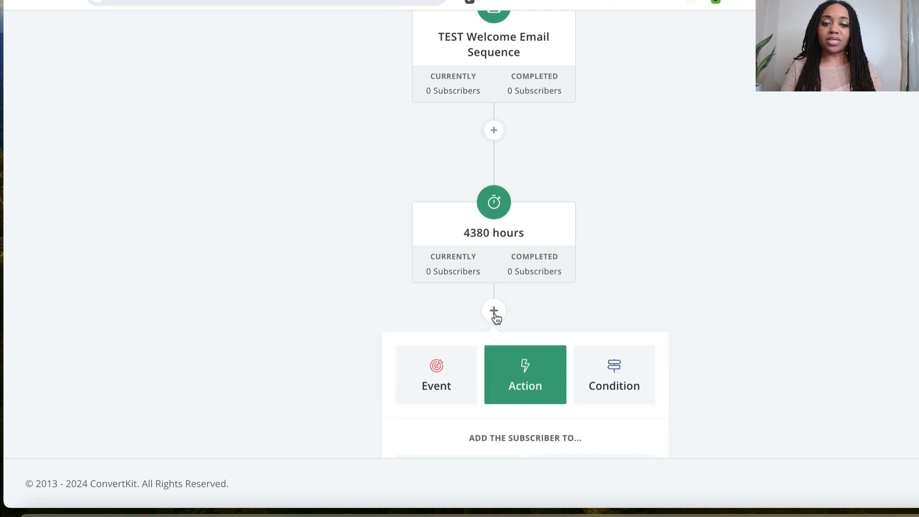
pyautogui.scroll(-1, 496, 331)
pyautogui.scroll(-1, 434, 385)
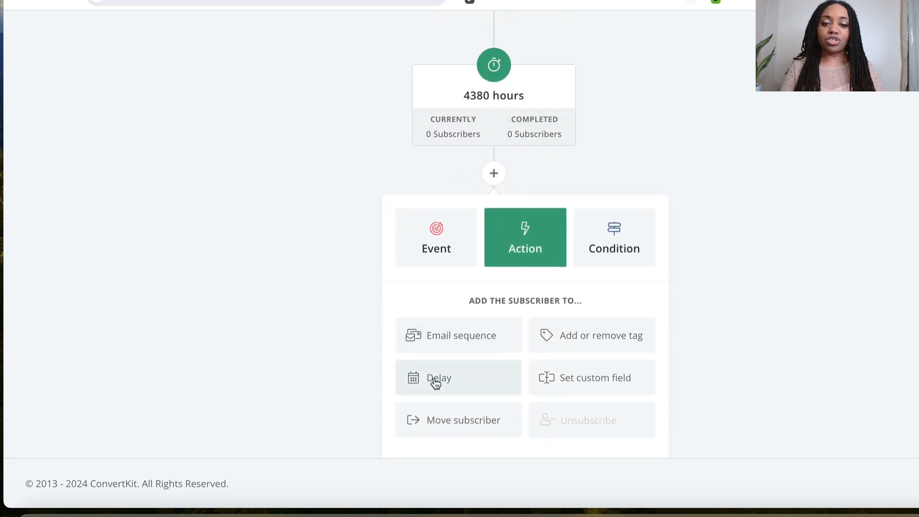
pyautogui.click(591, 344)
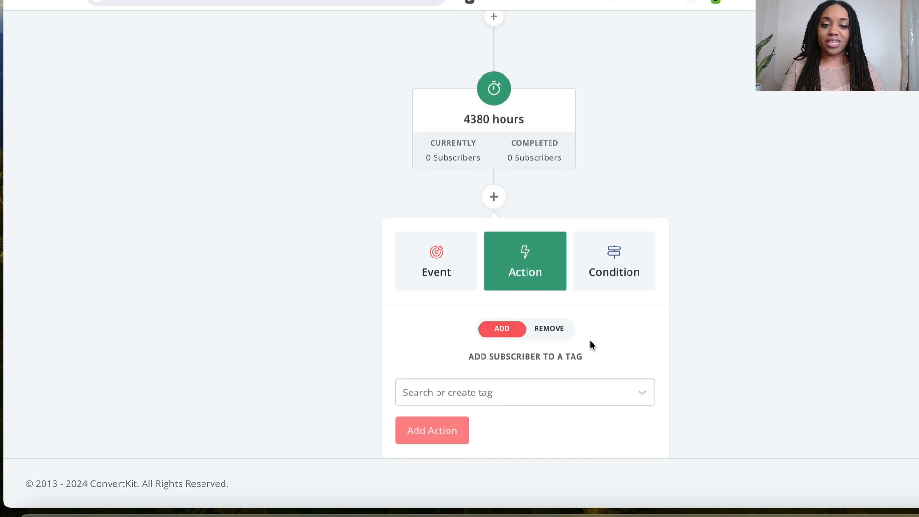
pyautogui.click(527, 390)
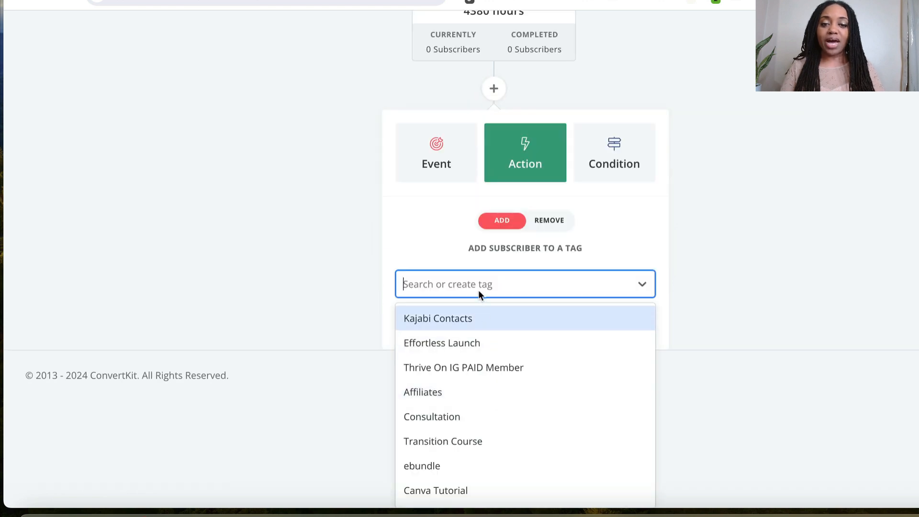
pyautogui.write('shaunaremo')
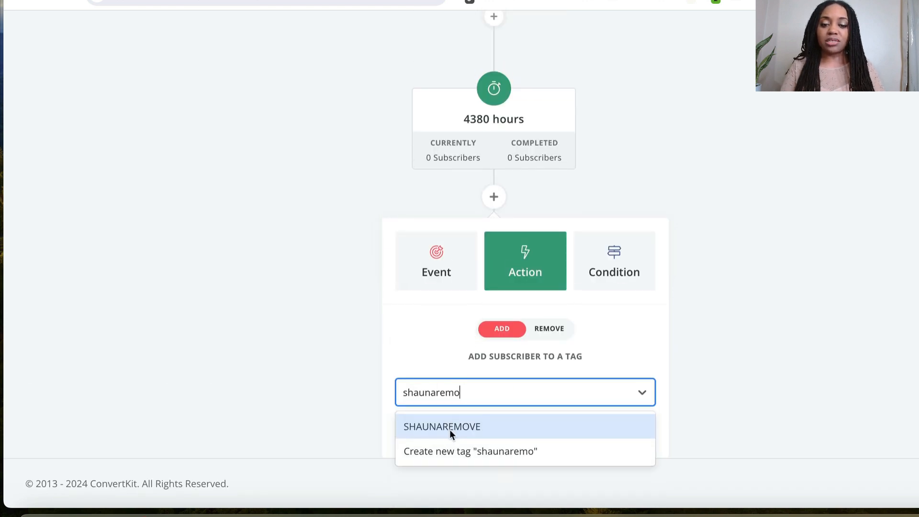
pyautogui.click(449, 429)
pyautogui.scroll(-1, 341, 341)
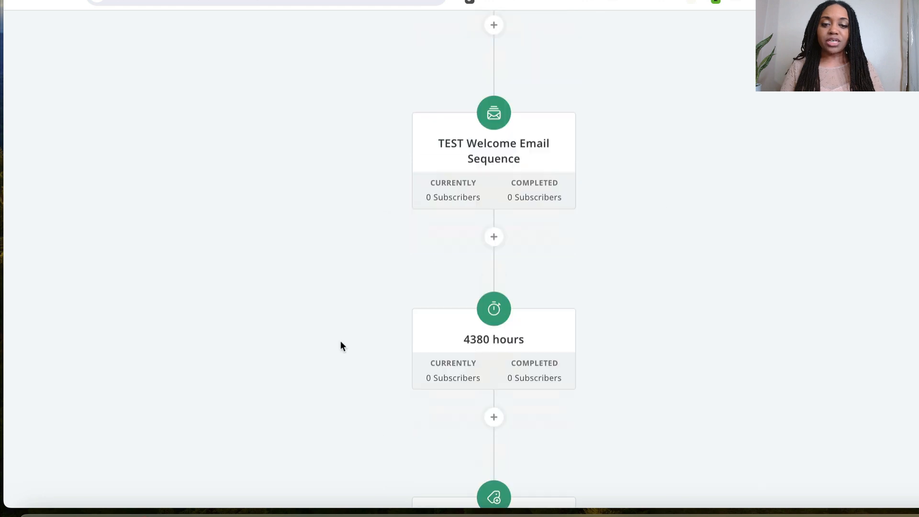
pyautogui.scroll(-5, 340, 341)
pyautogui.scroll(15, 340, 341)
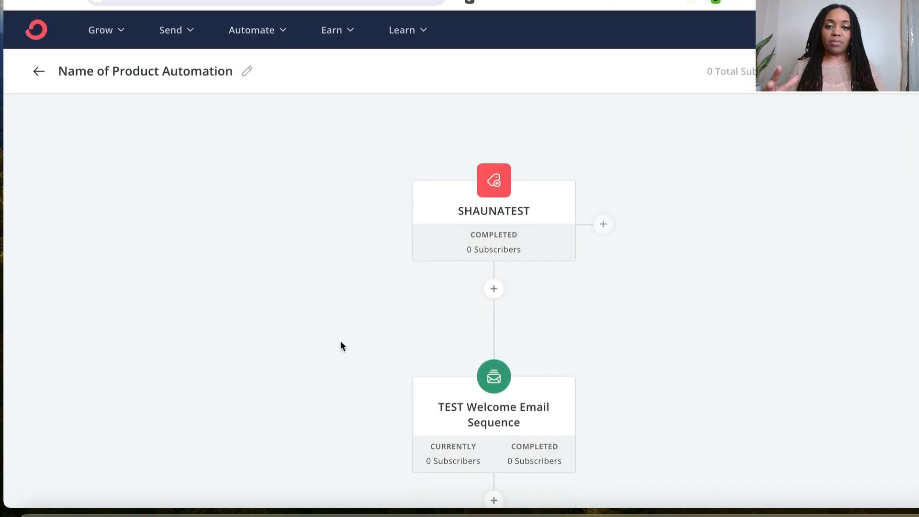
pyautogui.scroll(-2, 341, 346)
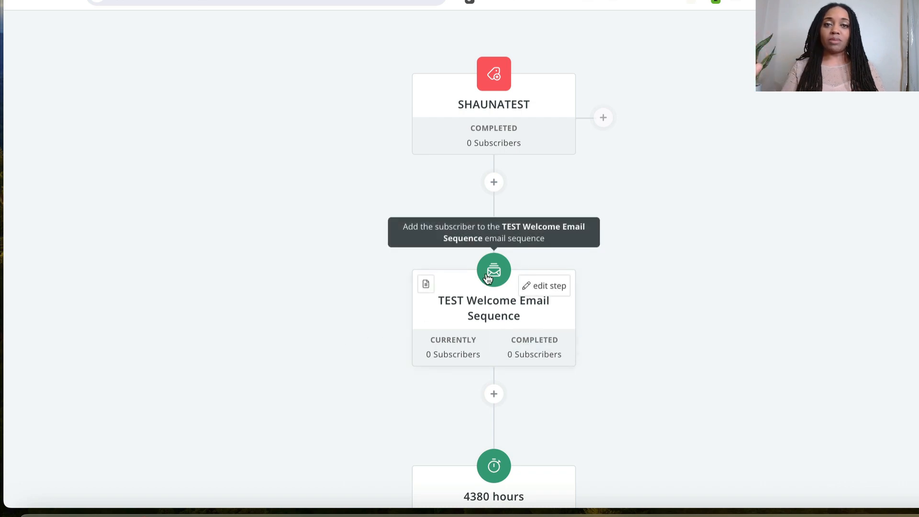
pyautogui.scroll(-4, 358, 286)
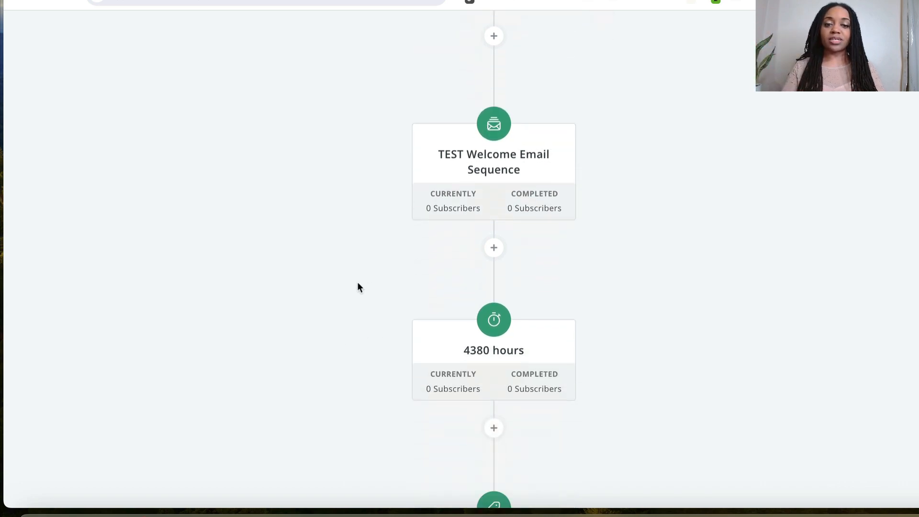
pyautogui.scroll(-4, 355, 257)
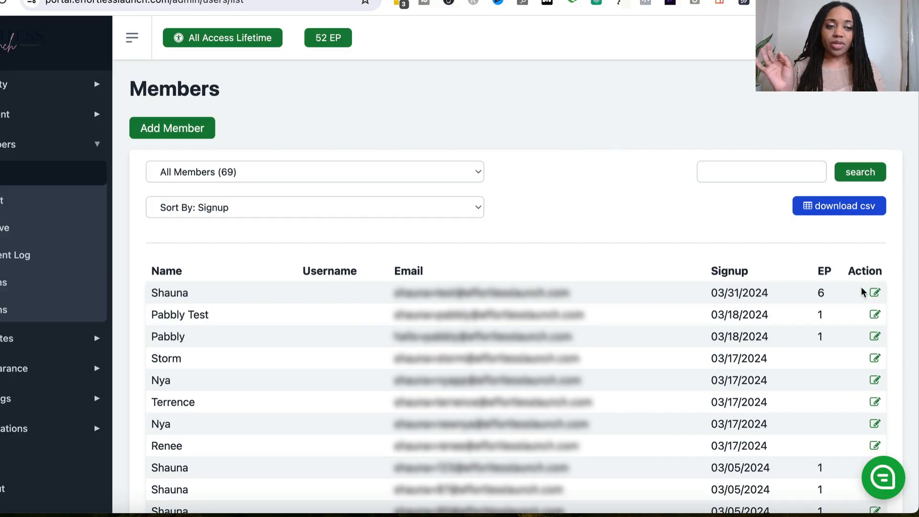
# - Switch to MemberVault, open the newest test member's profile, give the member the Pre-sell Your Offer product, and save the member
pyautogui.click(875, 293)
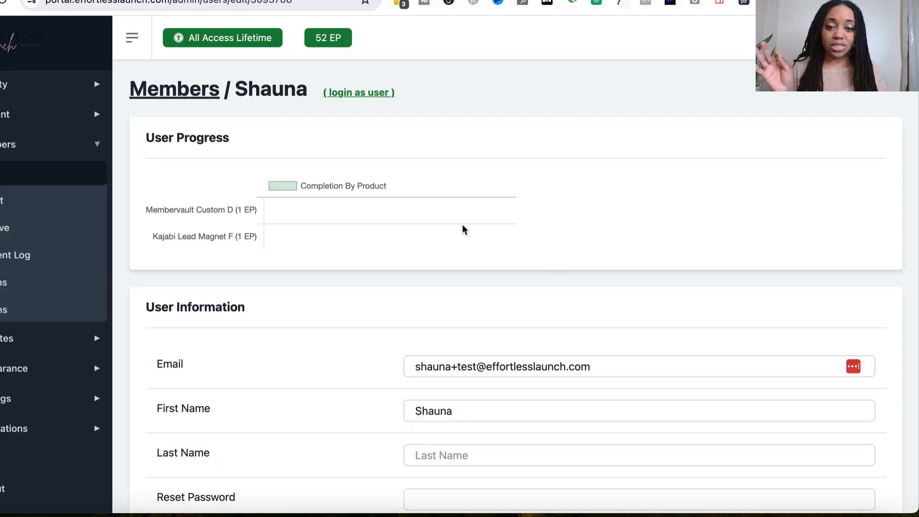
pyautogui.scroll(-2, 458, 221)
pyautogui.scroll(-2, 431, 287)
pyautogui.scroll(-5, 398, 269)
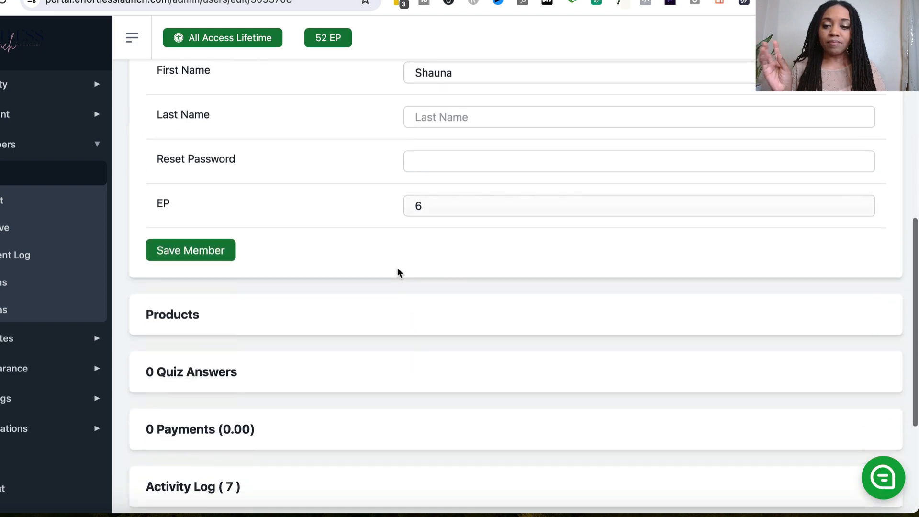
pyautogui.scroll(-7, 178, 234)
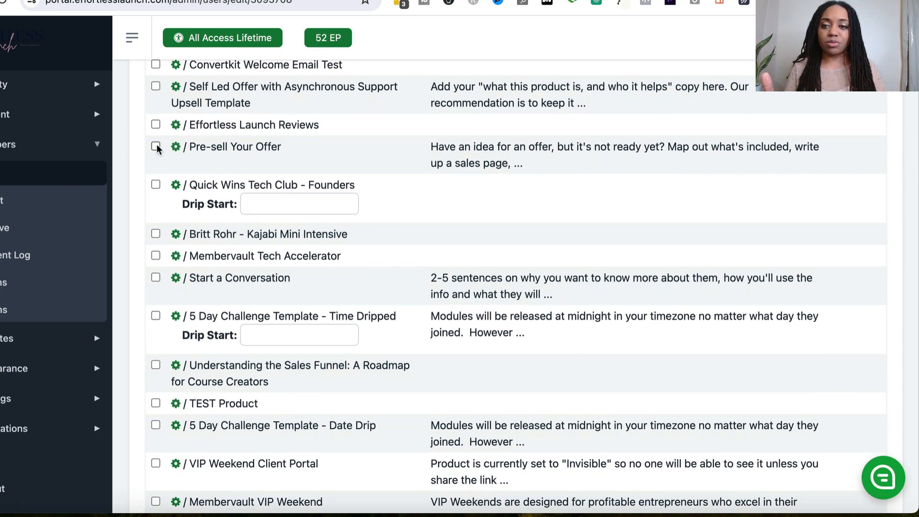
pyautogui.click(156, 146)
pyautogui.moveTo(189, 147); pyautogui.dragTo(298, 141)
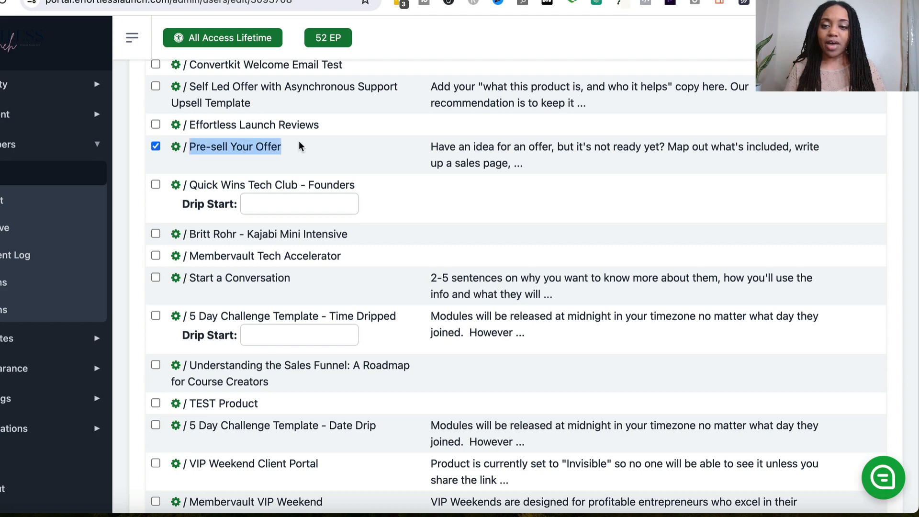
pyautogui.scroll(-15, 543, 156)
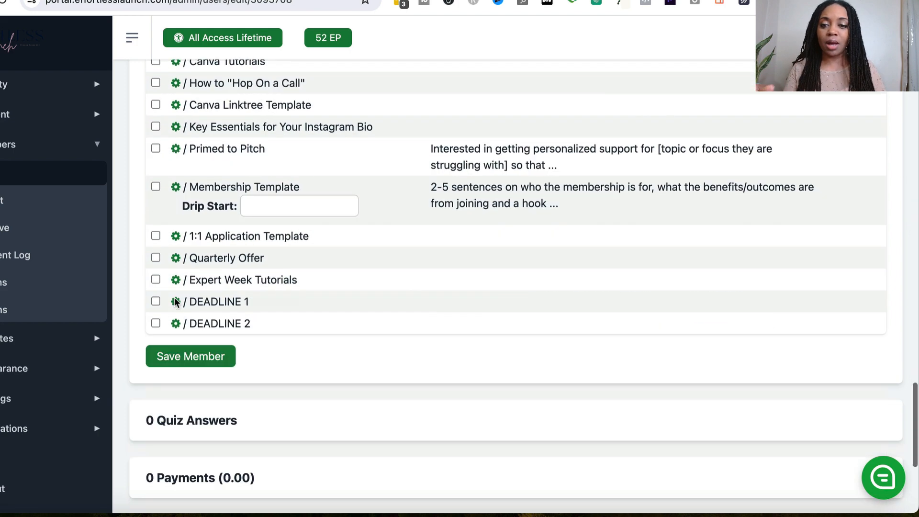
pyautogui.click(191, 293)
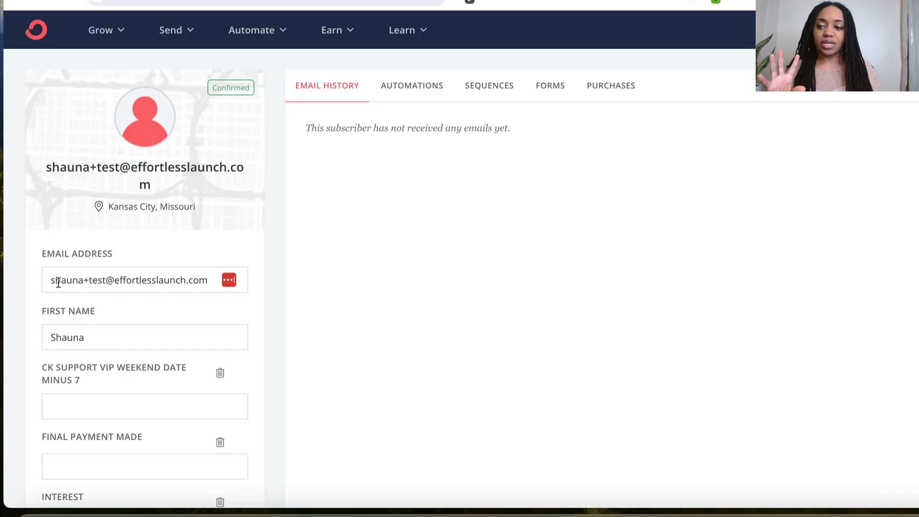
# - Switch to the same test subscriber's profile in ConvertKit and add the SHAUNAREMOVE tag
pyautogui.moveTo(54, 280); pyautogui.dragTo(205, 286)
pyautogui.scroll(-15, 204, 285)
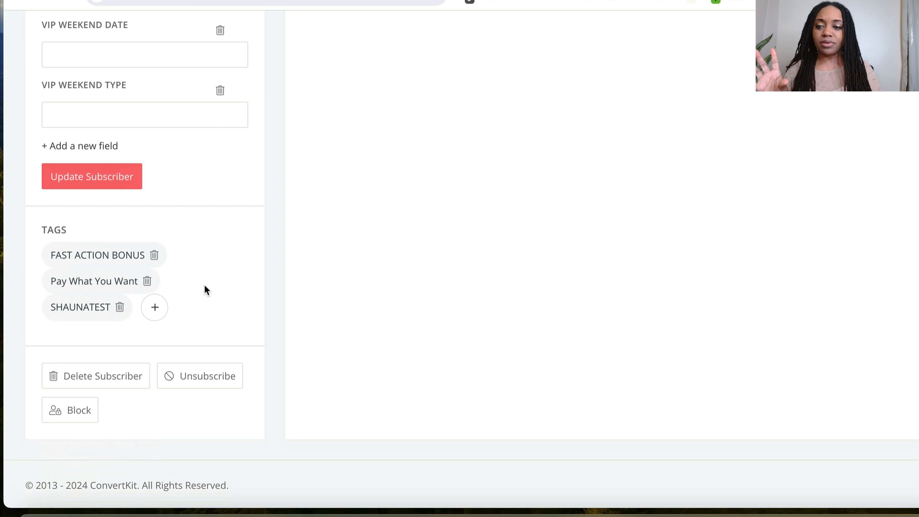
pyautogui.click(155, 309)
pyautogui.click(146, 348)
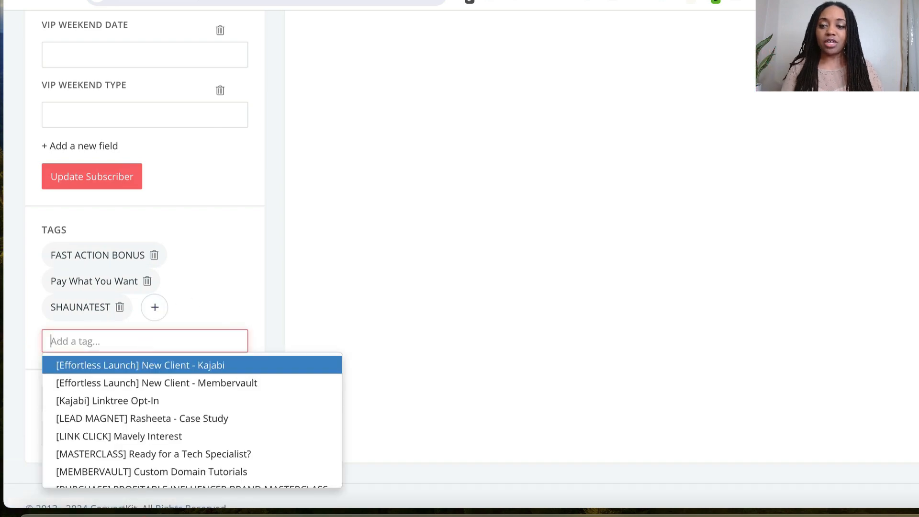
pyautogui.write('shauna')
pyautogui.click(139, 366)
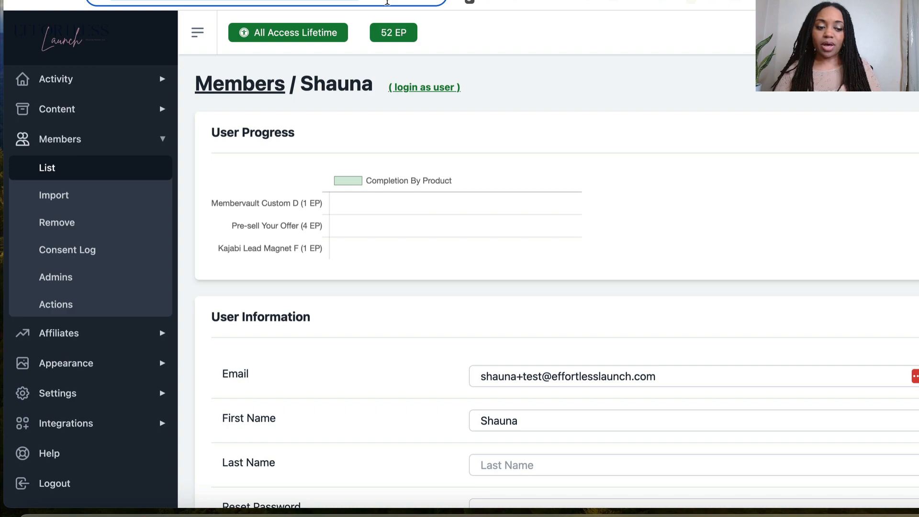
# - Switch back to the test member's MemberVault profile and check the product list for access to Pre-sell Your Offer
pyautogui.scroll(-9, 246, 252)
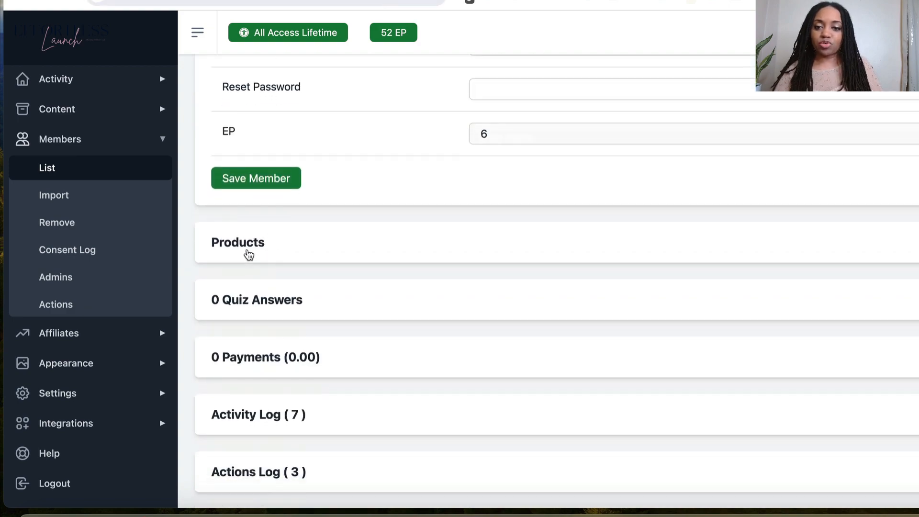
pyautogui.click(246, 252)
pyautogui.scroll(-8, 246, 252)
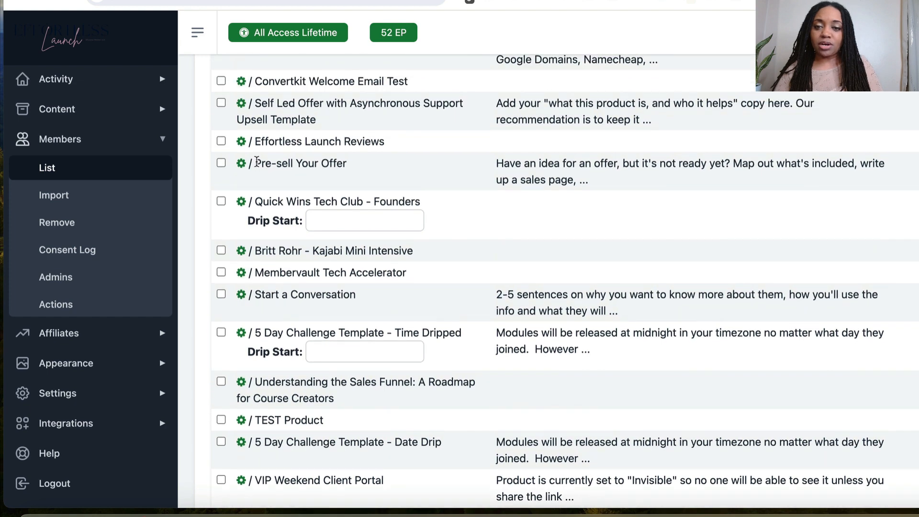
pyautogui.moveTo(257, 161); pyautogui.dragTo(381, 167)
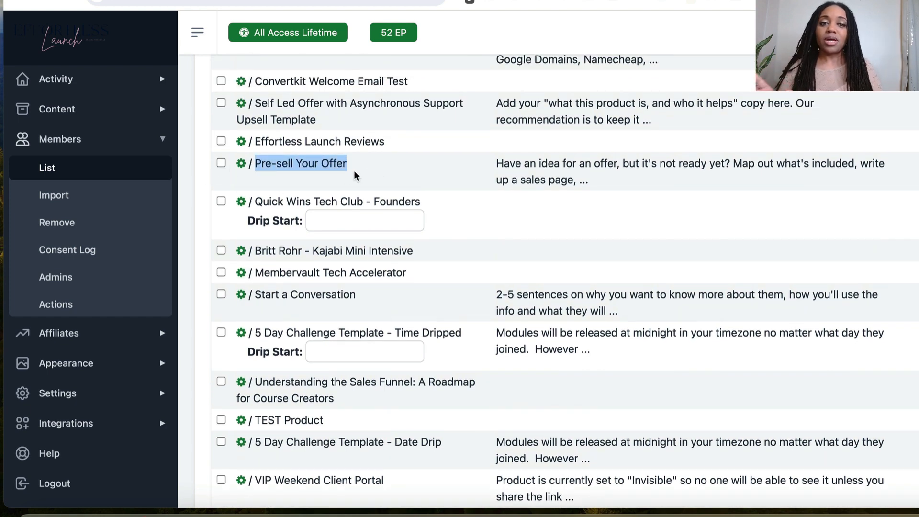
# - Expand the member's activity log and examine its newest entry for Pre-sell Your Offer
pyautogui.scroll(-15, 354, 170)
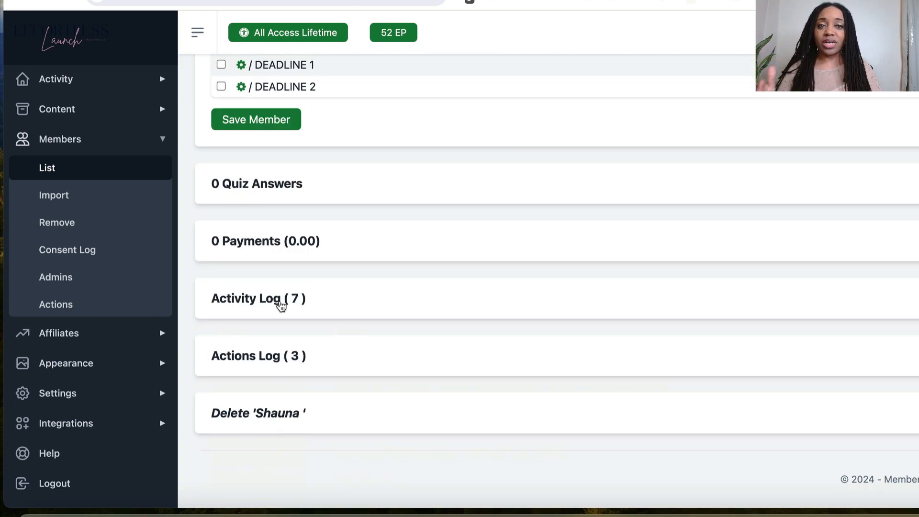
pyautogui.click(281, 299)
pyautogui.scroll(-2, 218, 295)
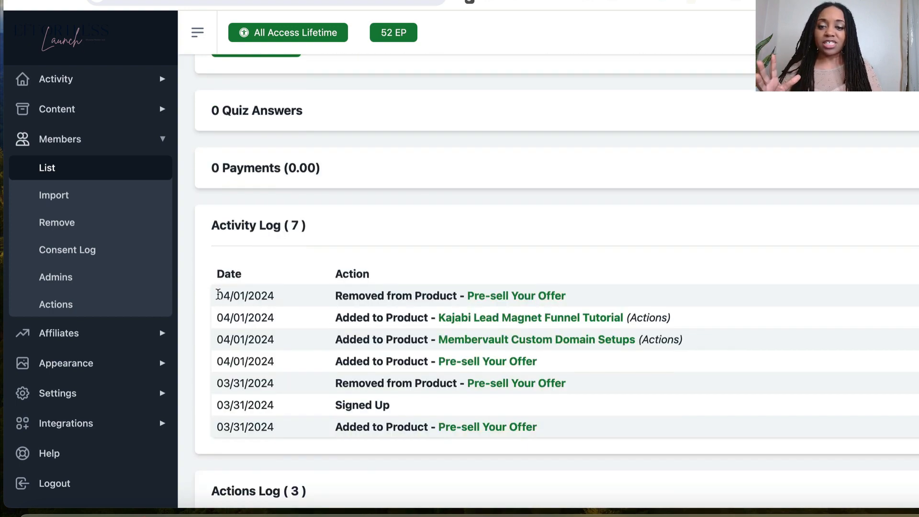
pyautogui.moveTo(220, 294); pyautogui.dragTo(597, 298)
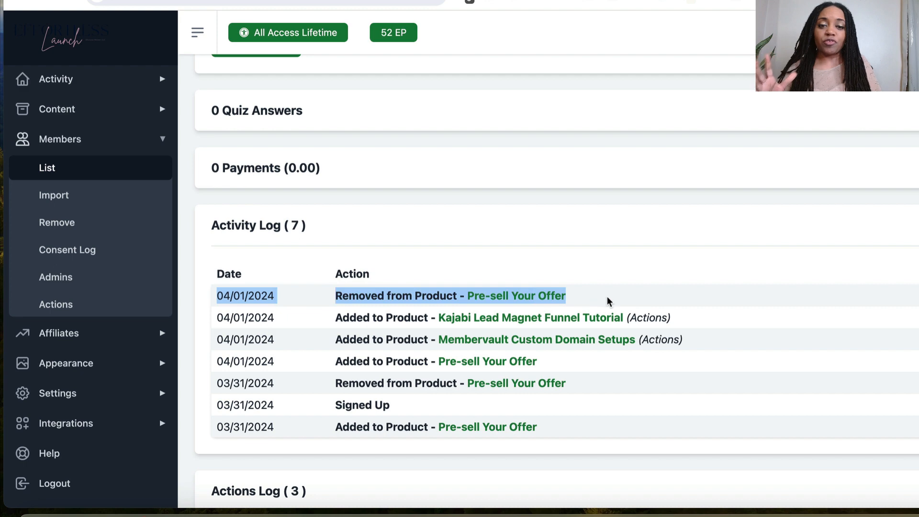